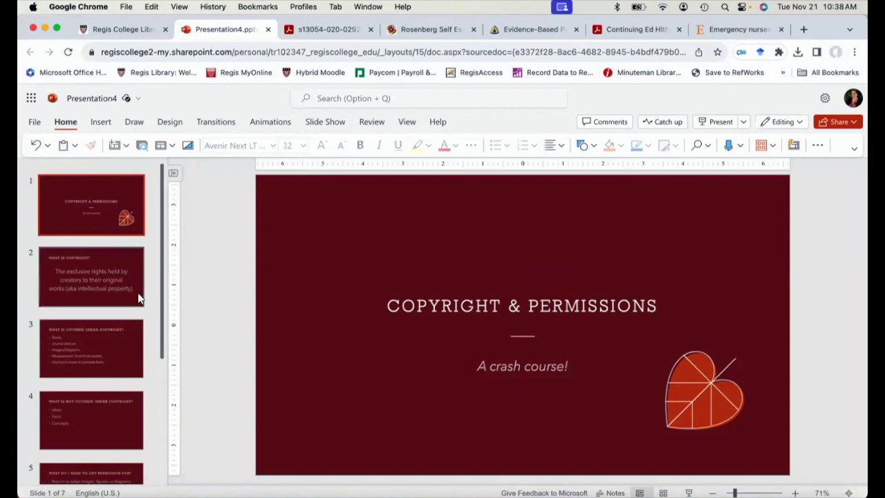
# Step: Step through slides 2–4 on what copyright covers and doesn't, then scroll to slide 5
pyautogui.click(114, 280)
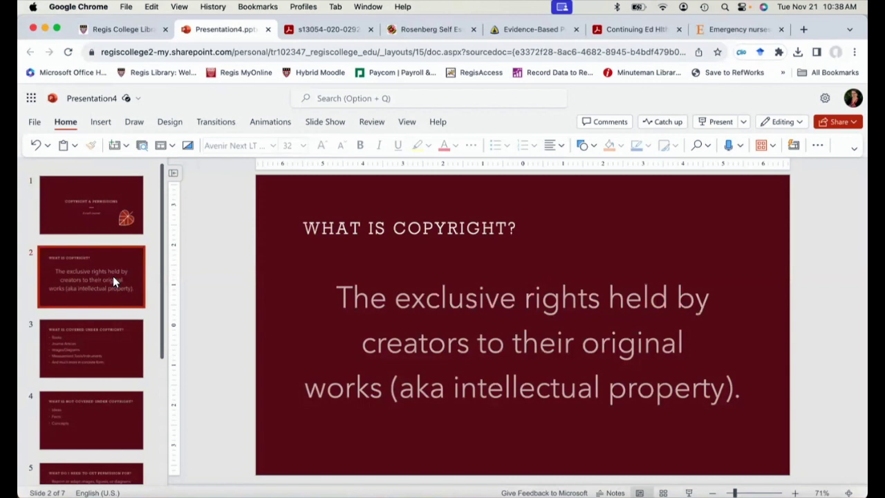
pyautogui.click(91, 352)
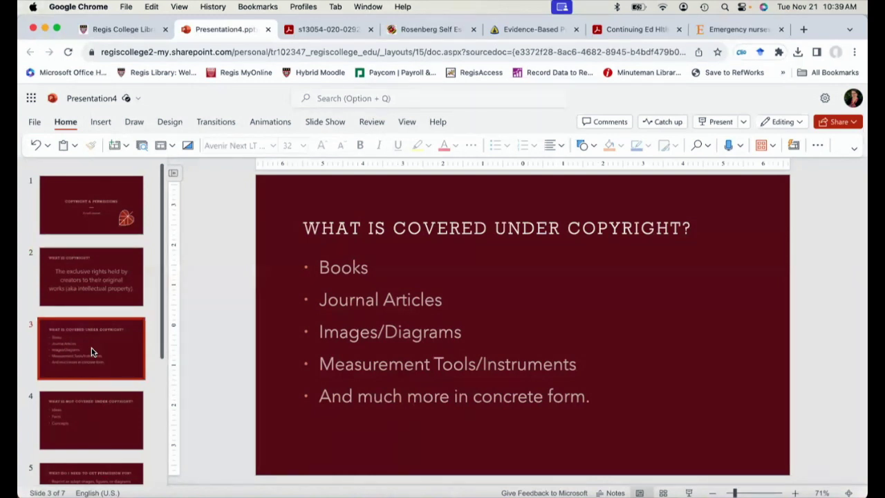
pyautogui.click(82, 424)
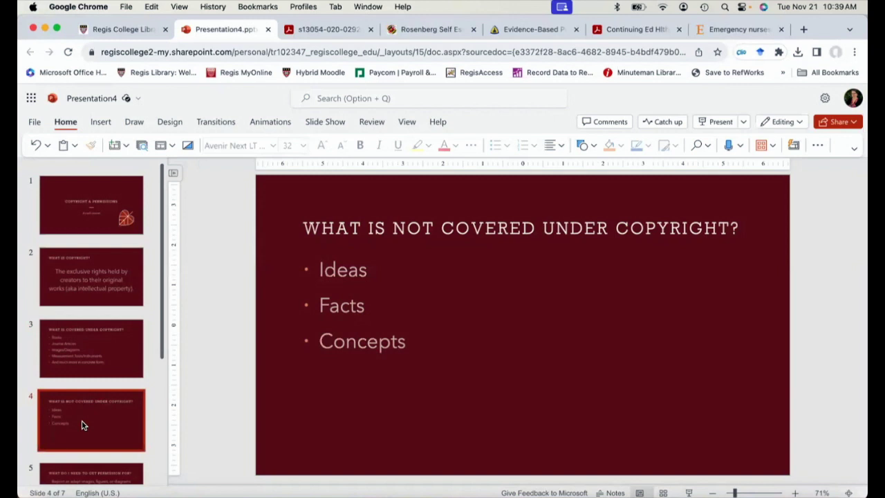
pyautogui.scroll(-3, 82, 424)
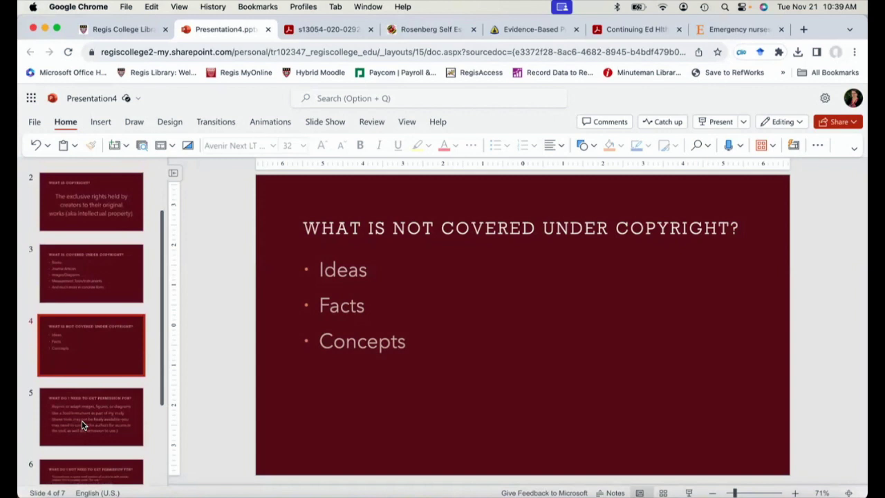
pyautogui.scroll(-3, 89, 401)
# Step: Show slide 5, 'What do I need to get permission for?'
pyautogui.click(100, 368)
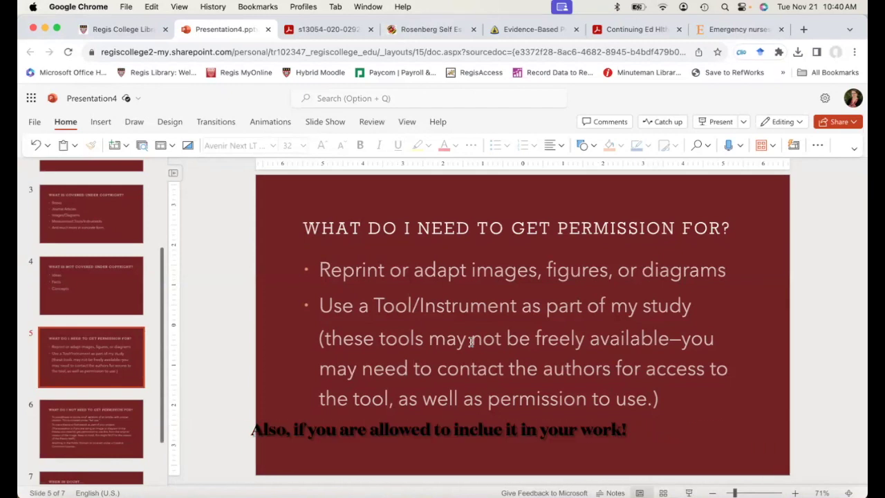
pyautogui.click(89, 429)
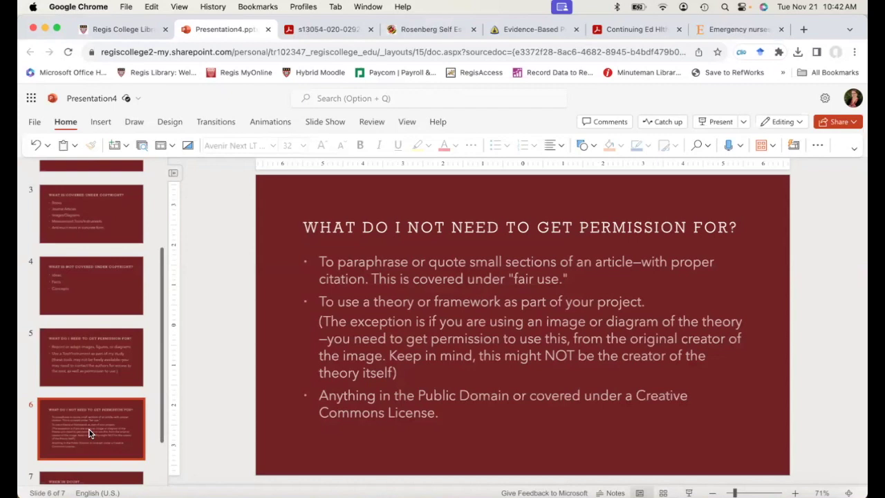
# Step: Switch to the s13054 BMC article PDF and scroll to its CC BY 4.0 licence text
pyautogui.click(324, 28)
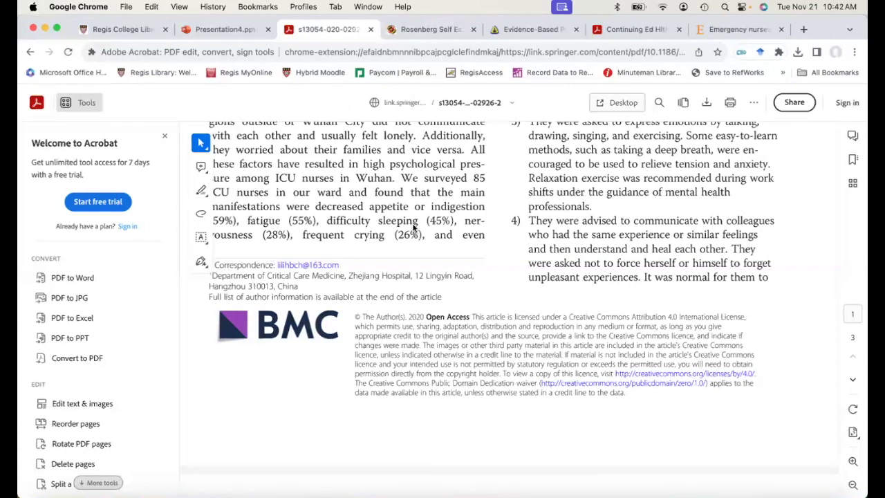
pyautogui.scroll(5, 413, 227)
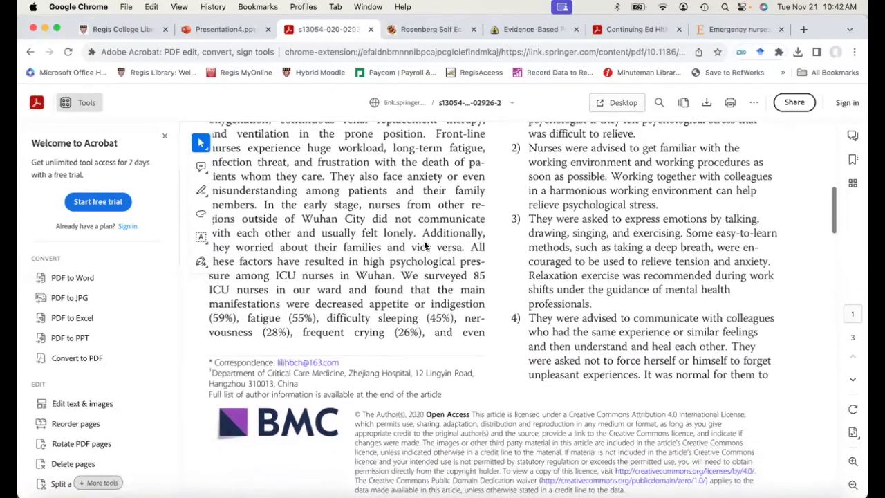
pyautogui.scroll(-4, 425, 245)
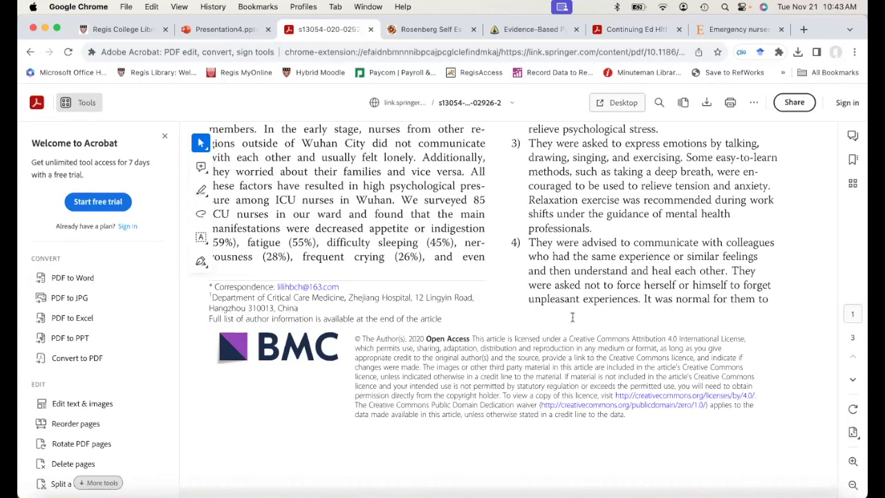
# Step: Switch to the University of Maryland Rosenberg Self-Esteem Scale page
pyautogui.click(416, 34)
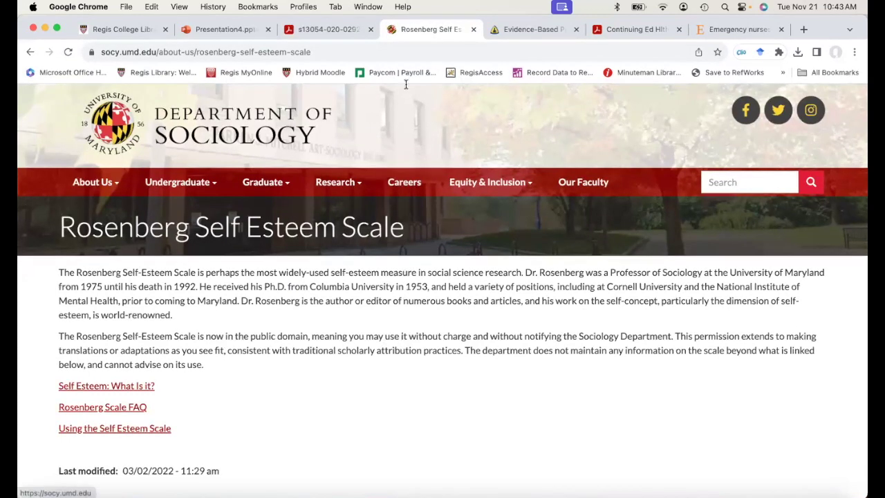
# Step: Show the presentation's final 'When in doubt' slide, then switch to the Johns Hopkins EBP Model page
pyautogui.click(241, 30)
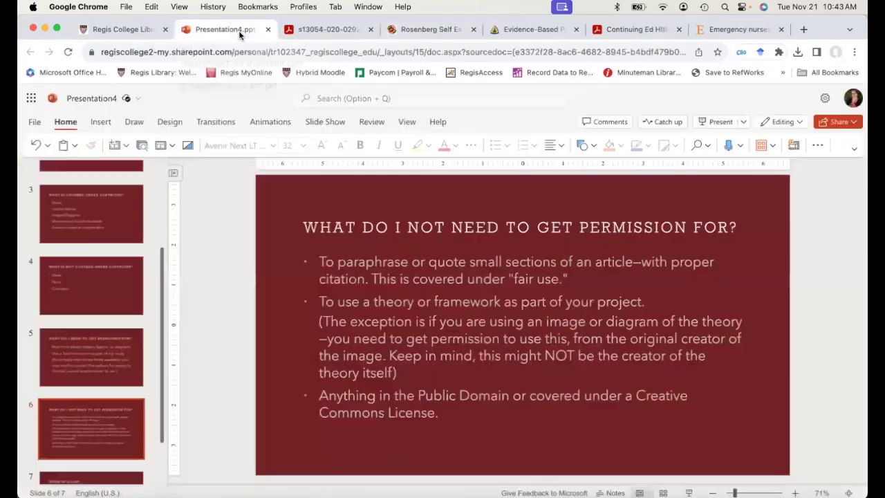
pyautogui.scroll(-2, 92, 359)
pyautogui.click(79, 452)
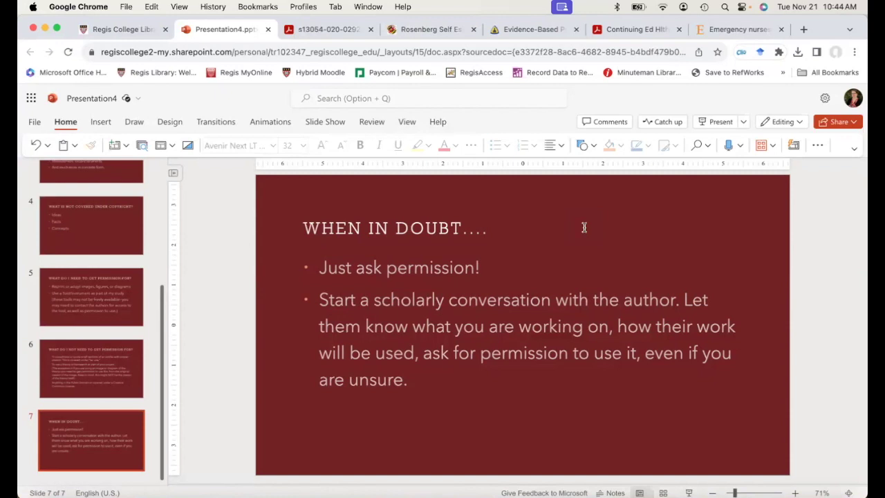
pyautogui.click(518, 27)
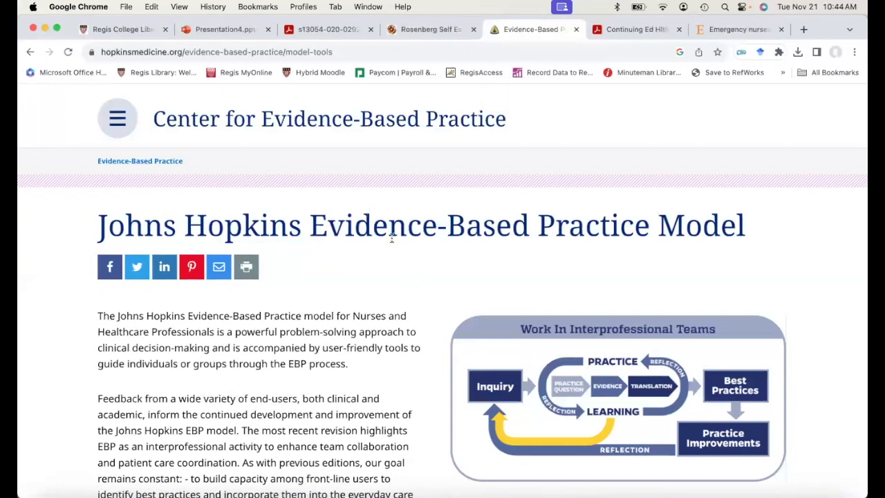
# Step: Scroll through the EBP Model permission box and request form, then return to the Evidence-Based Practice tab
pyautogui.scroll(-5, 391, 239)
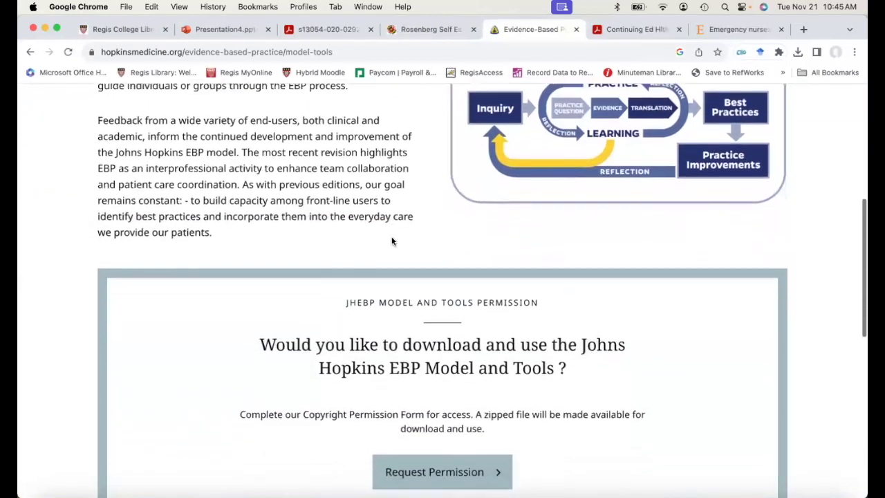
pyautogui.scroll(-2, 391, 241)
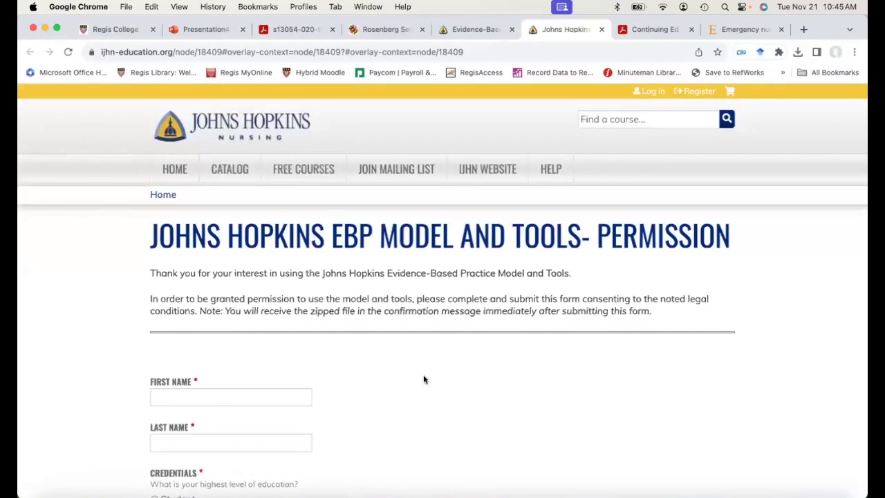
pyautogui.scroll(-10, 424, 379)
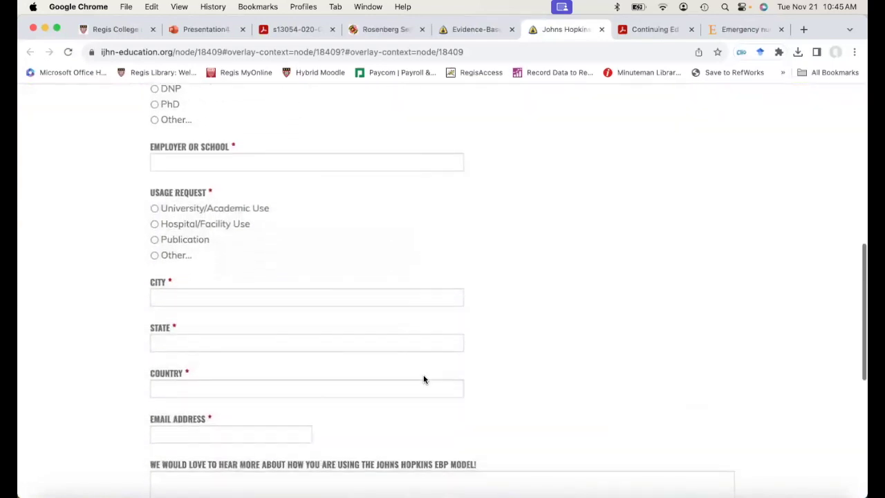
pyautogui.scroll(-8, 424, 380)
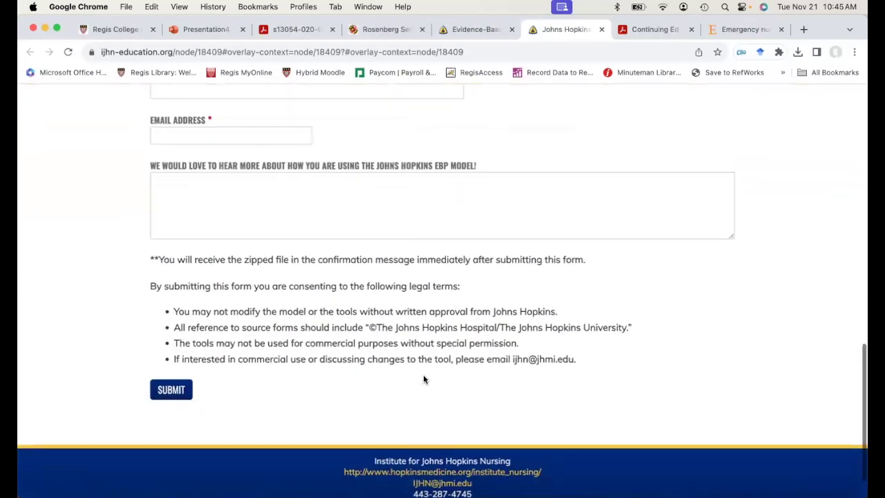
pyautogui.scroll(2, 424, 380)
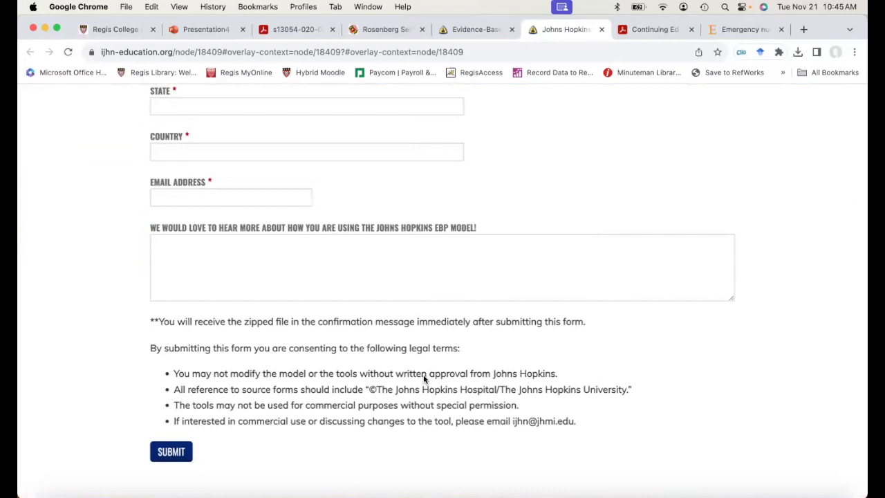
pyautogui.scroll(1, 423, 373)
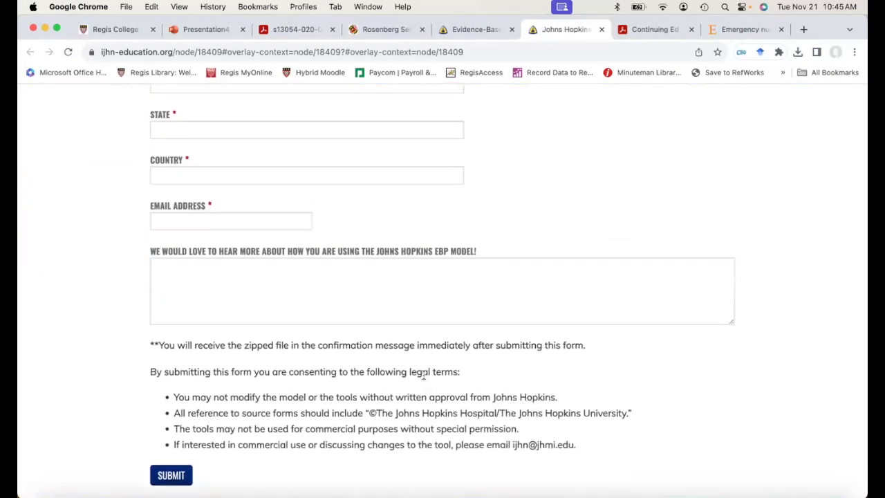
pyautogui.scroll(2, 423, 374)
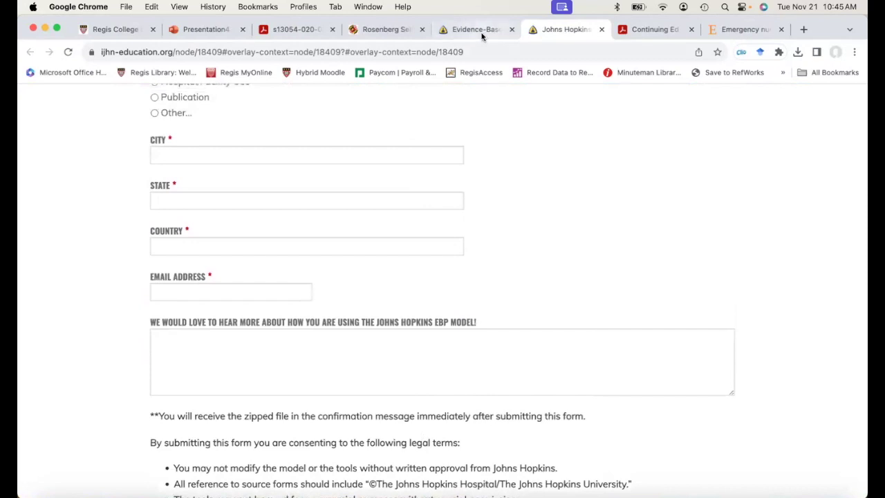
pyautogui.click(482, 34)
# Step: Scroll up the EBP Model page to the zipped-file download note
pyautogui.scroll(5, 466, 191)
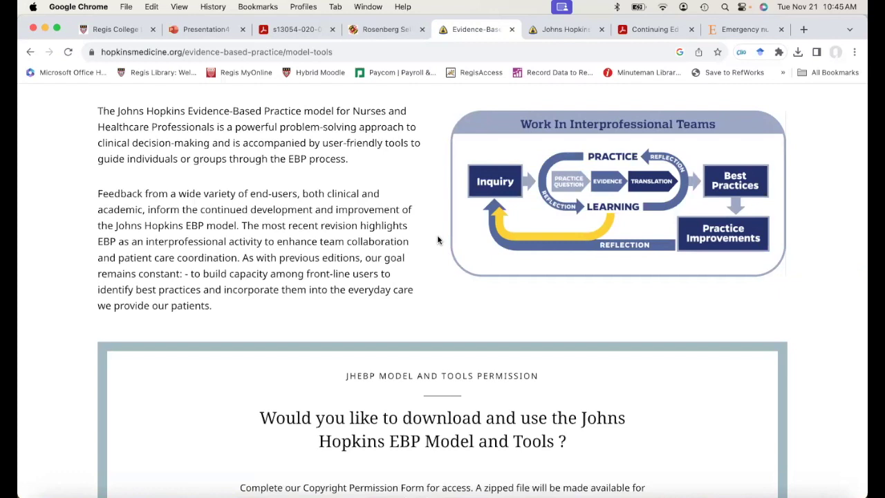
# Step: Switch to the Lost in Knowledge Translation PDF and scroll through page 1's abstract and footnotes
pyautogui.click(657, 31)
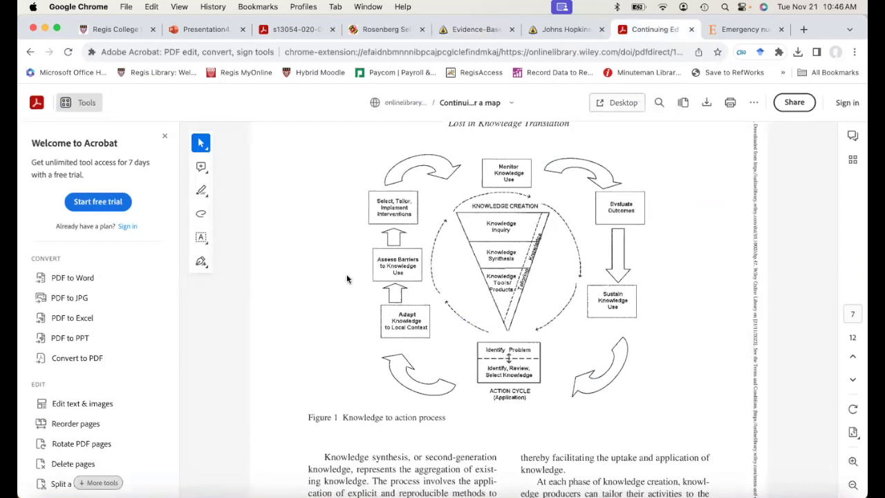
pyautogui.scroll(2, 356, 285)
pyautogui.scroll(12, 357, 285)
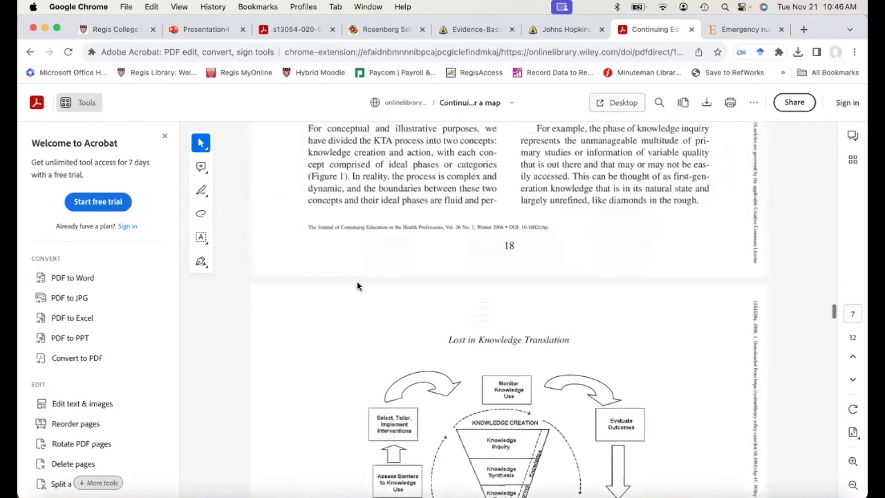
pyautogui.scroll(20, 357, 285)
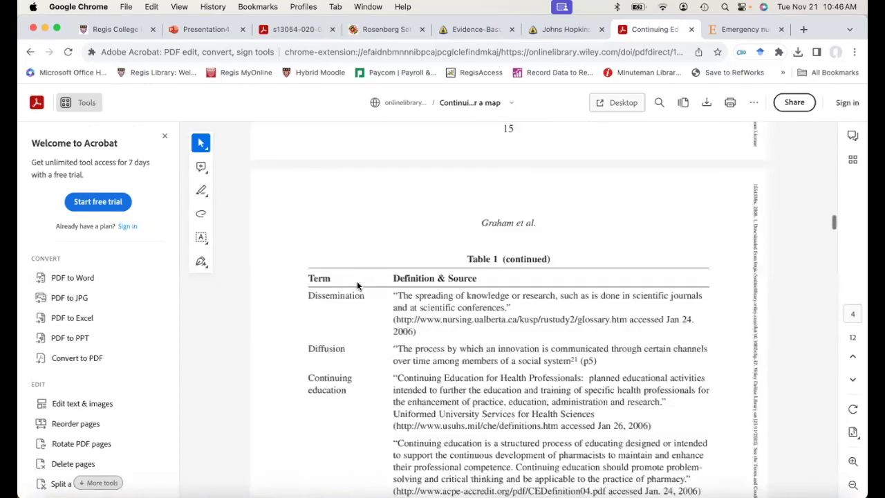
pyautogui.scroll(20, 356, 285)
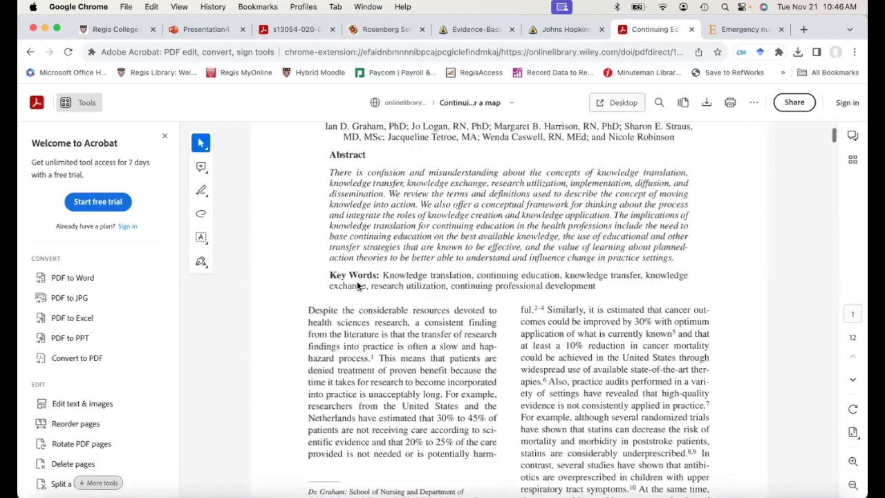
pyautogui.scroll(-5, 356, 281)
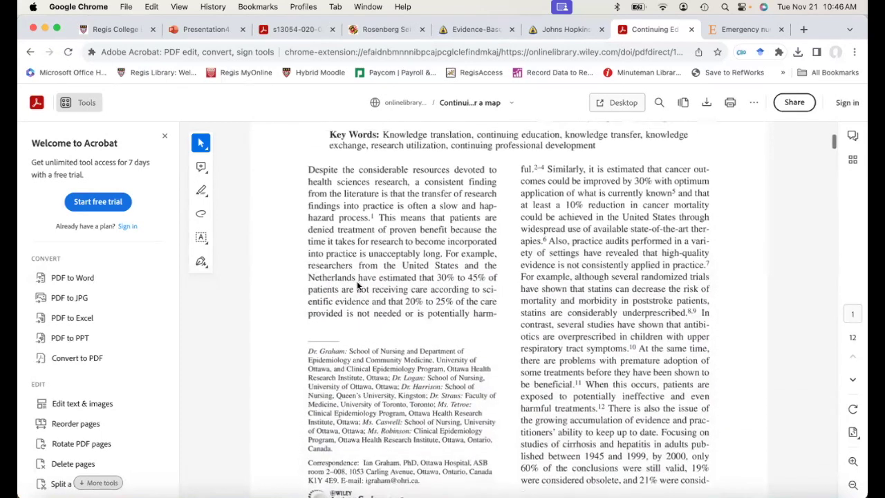
pyautogui.scroll(-3, 349, 349)
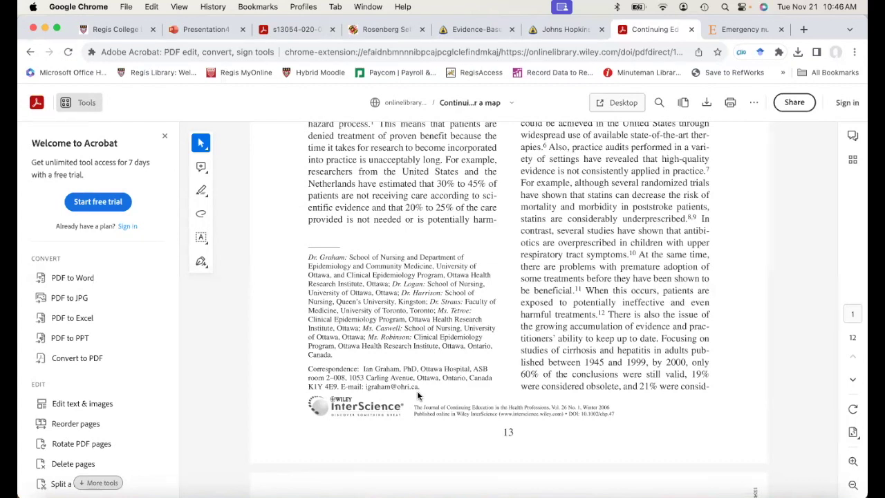
pyautogui.scroll(5, 417, 391)
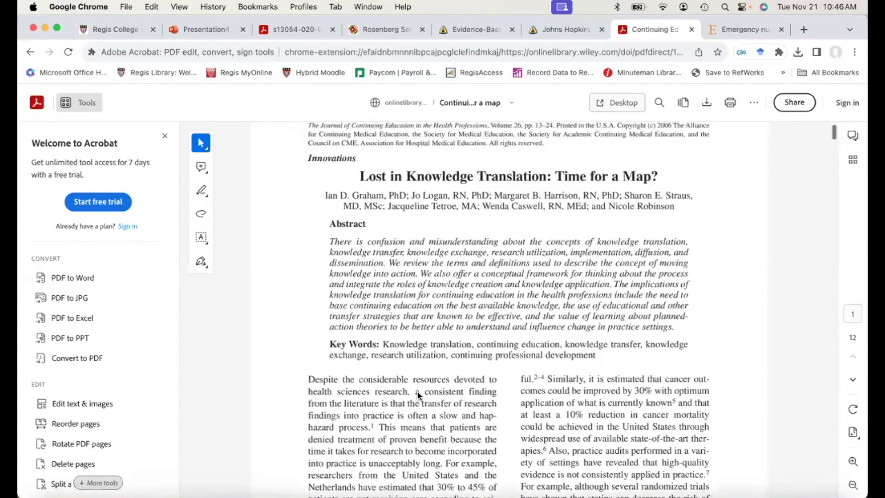
pyautogui.scroll(1, 417, 391)
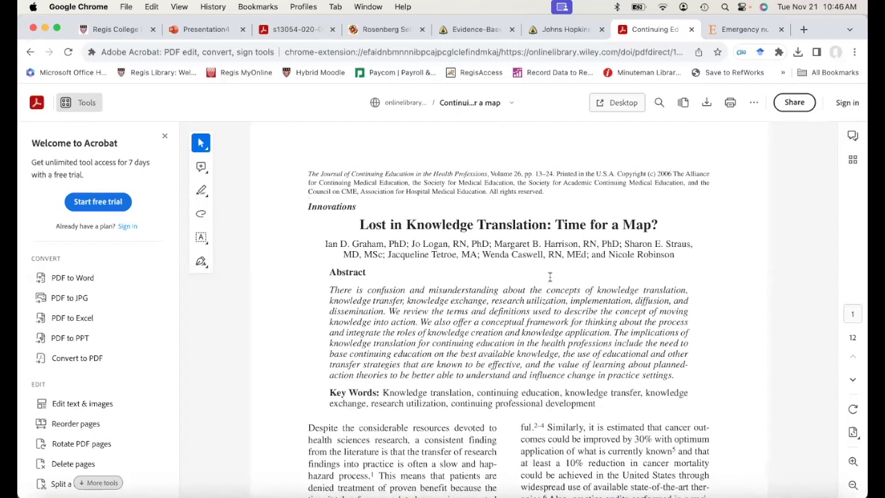
pyautogui.scroll(-10, 549, 276)
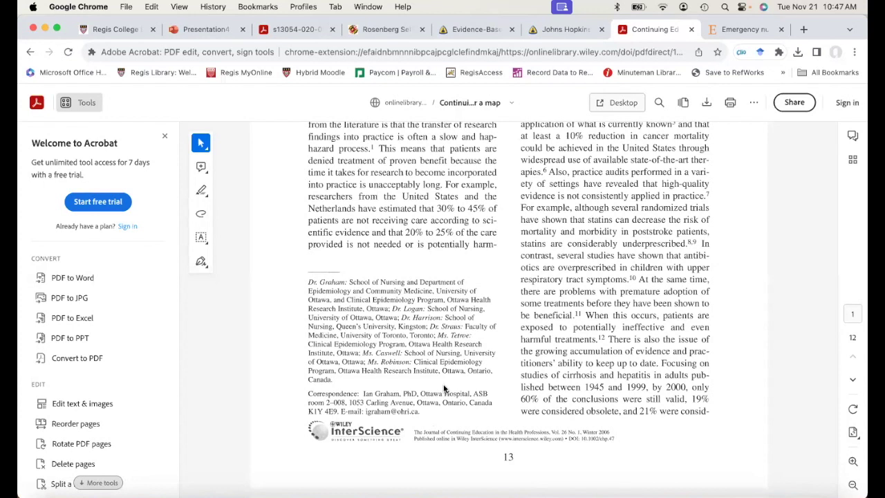
pyautogui.scroll(3, 444, 389)
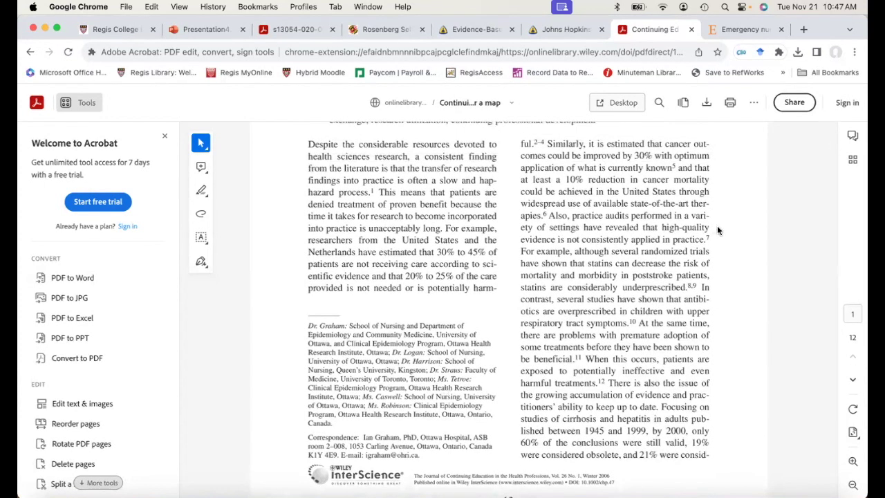
# Step: Switch to the ScienceDirect emergency nurses' sepsis article and scroll to its header
pyautogui.click(745, 34)
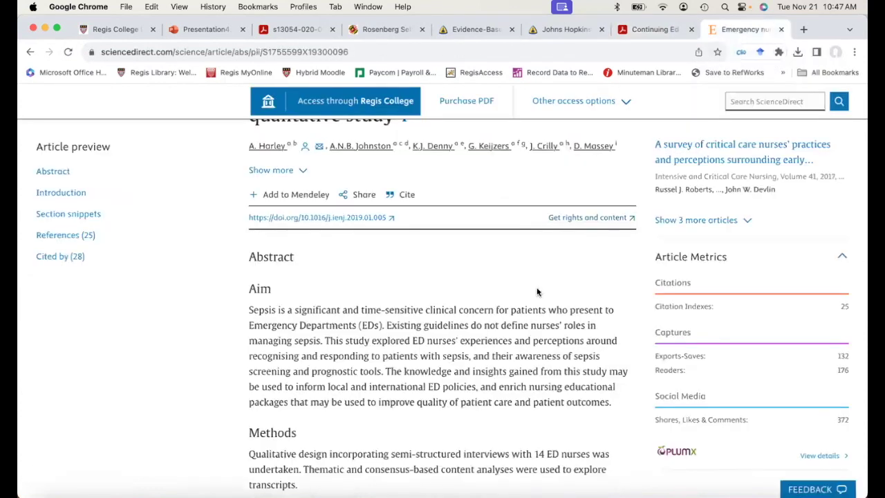
pyautogui.scroll(5, 484, 295)
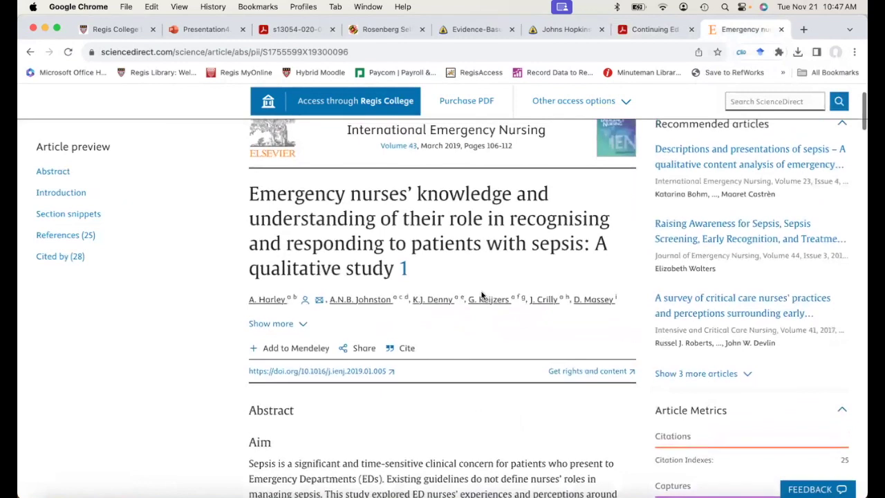
pyautogui.scroll(2, 482, 294)
pyautogui.scroll(2, 481, 293)
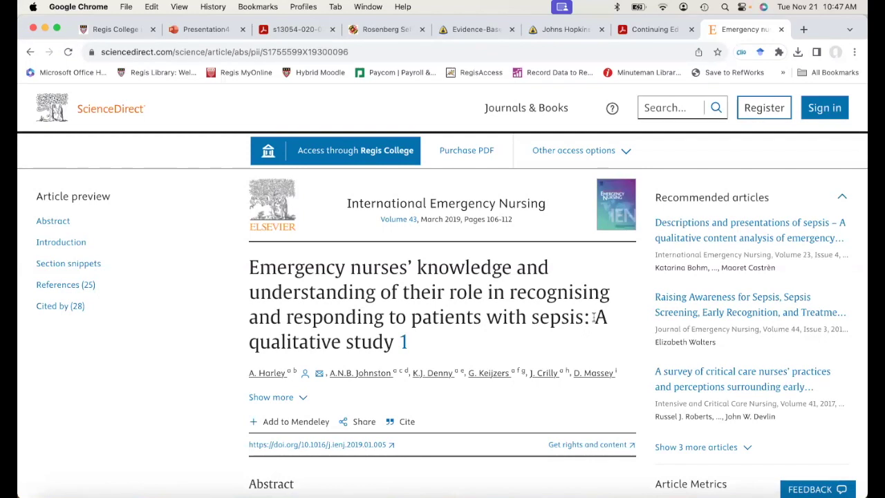
pyautogui.scroll(-3, 646, 392)
pyautogui.scroll(-2, 647, 392)
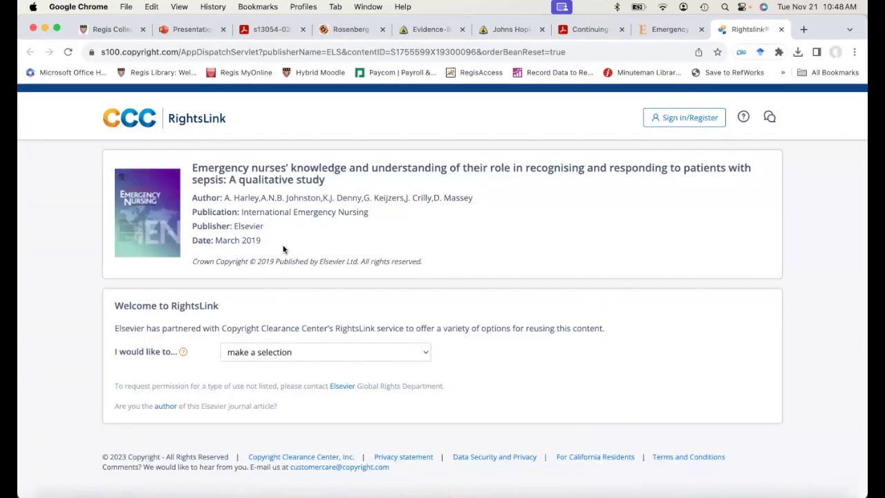
# Step: Choose thesis/dissertation reuse of figures/tables/illustrations in the RightsLink estimate
pyautogui.click(361, 355)
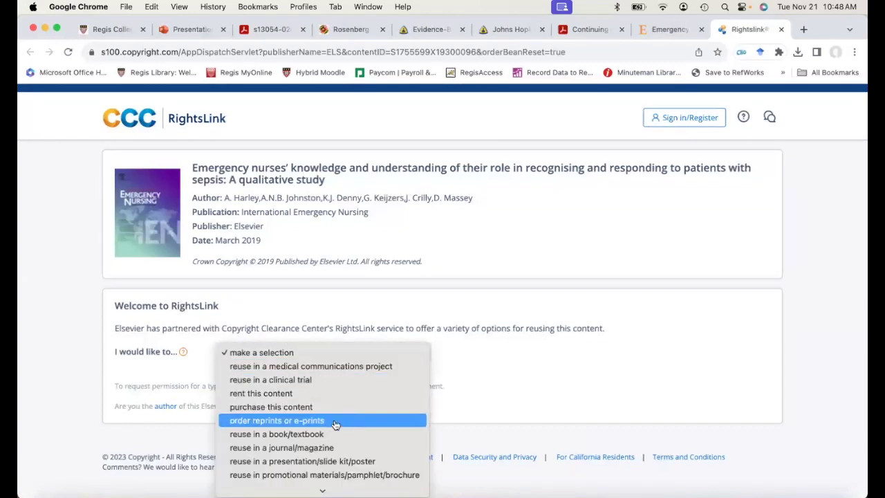
pyautogui.scroll(-5, 335, 423)
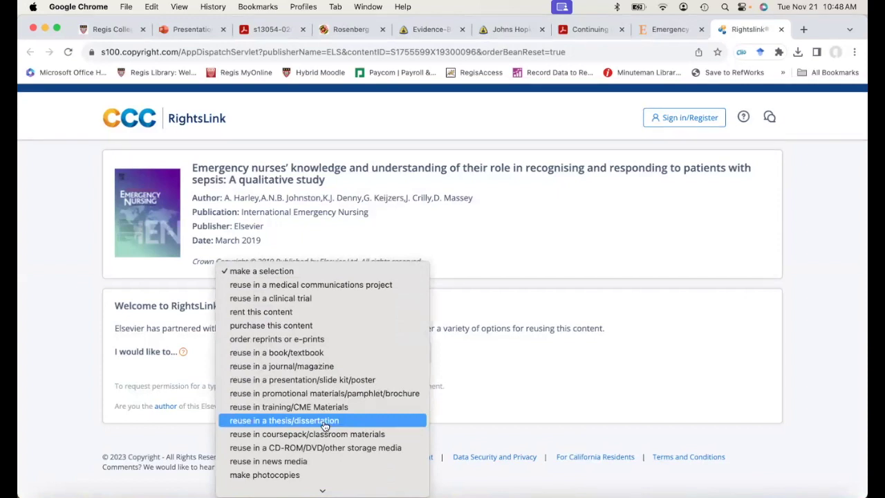
pyautogui.press('Escape')
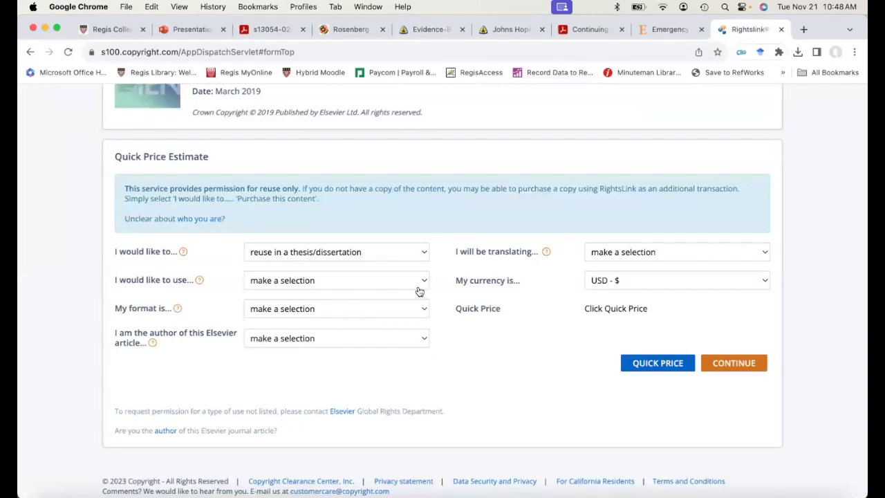
pyautogui.click(418, 289)
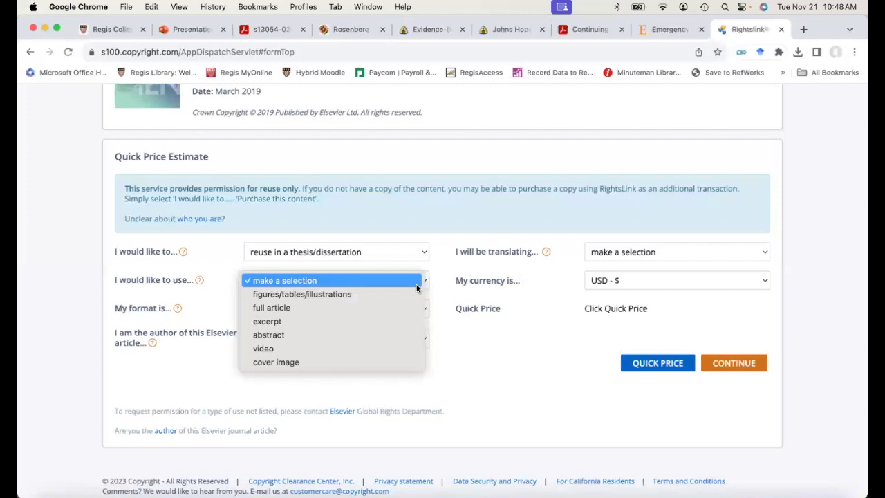
pyautogui.click(292, 293)
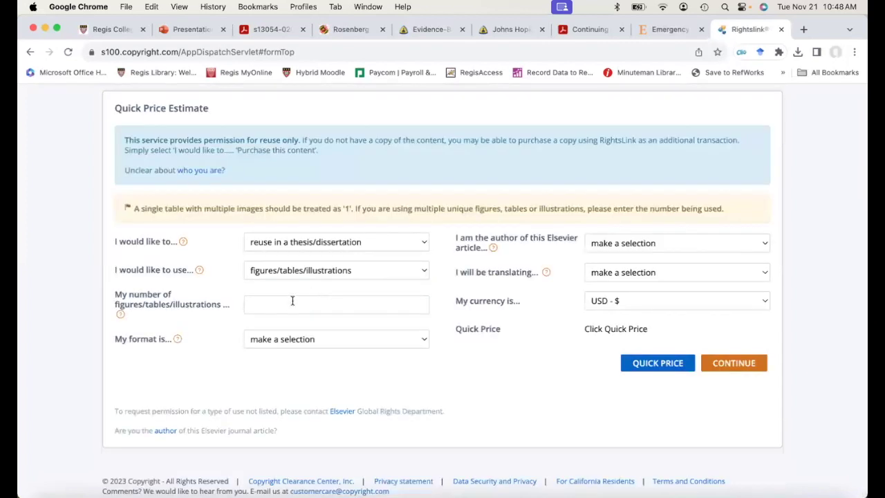
# Step: Enter 1 figure, choose both print and electronic format, and answer No to authorship
pyautogui.click(287, 304)
pyautogui.write('1')
pyautogui.click(417, 339)
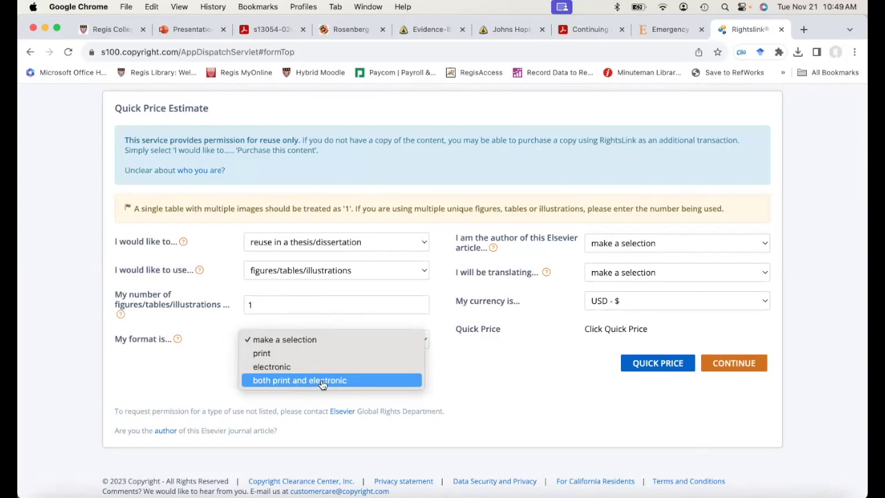
pyautogui.click(321, 382)
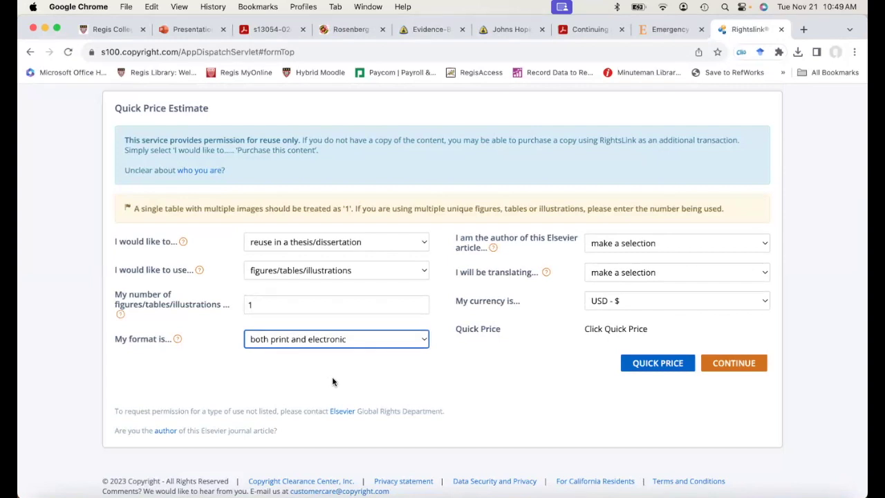
pyautogui.click(437, 358)
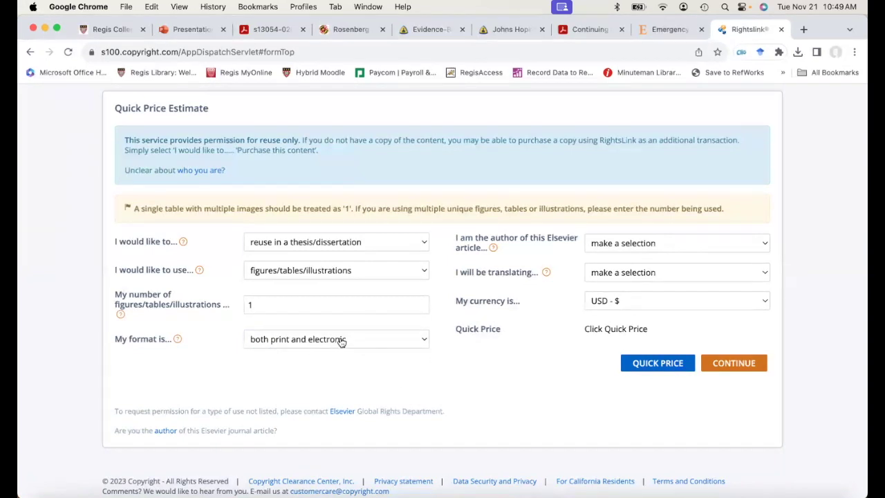
pyautogui.click(612, 247)
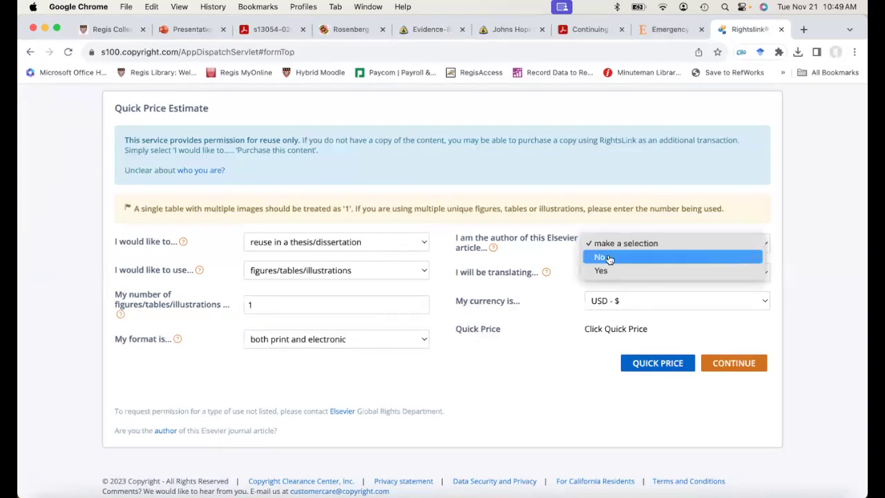
pyautogui.click(607, 257)
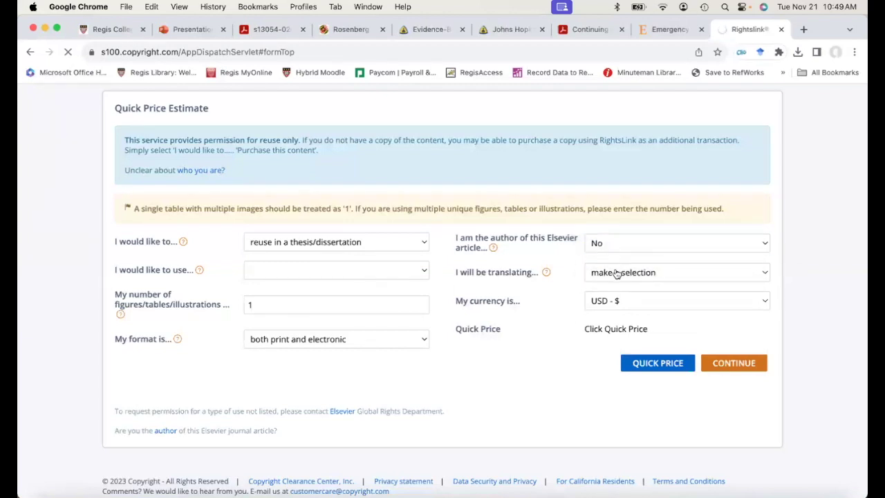
pyautogui.click(613, 273)
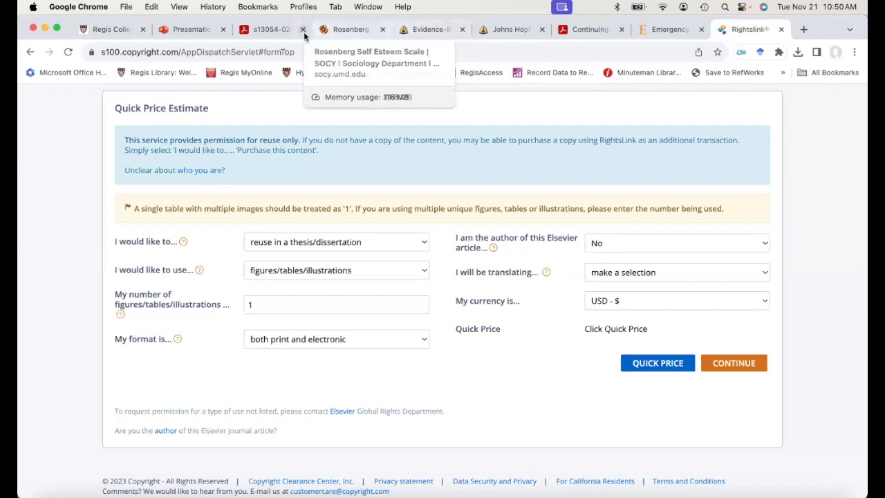
# Step: Switch to the Regis College Library homepage and scroll down to the subject guide list
pyautogui.click(112, 29)
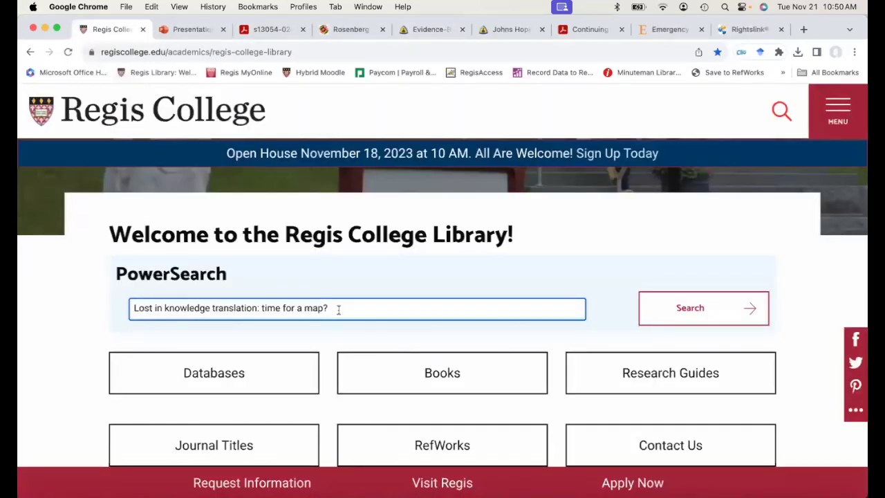
pyautogui.scroll(-3, 585, 329)
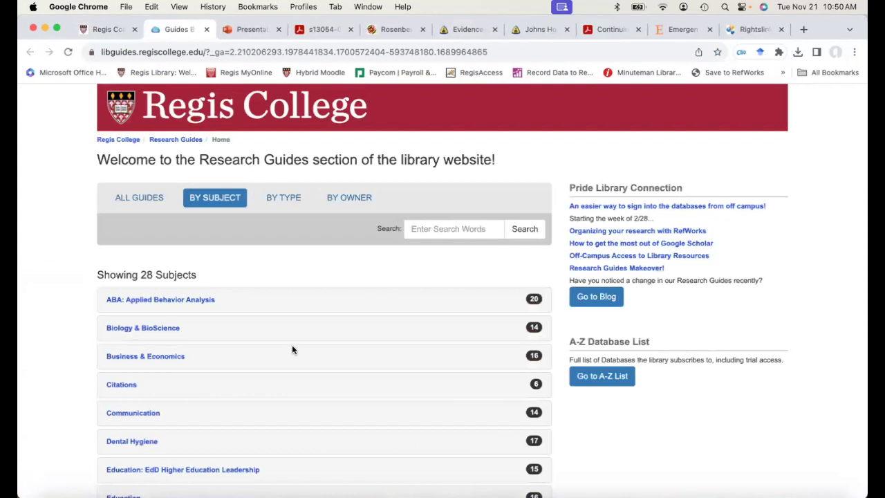
pyautogui.scroll(-1, 292, 345)
pyautogui.scroll(-4, 292, 349)
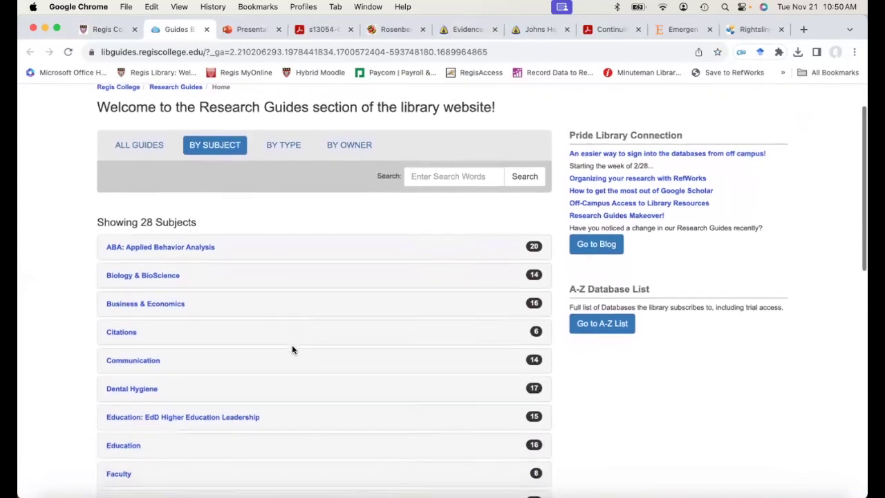
pyautogui.scroll(-10, 291, 349)
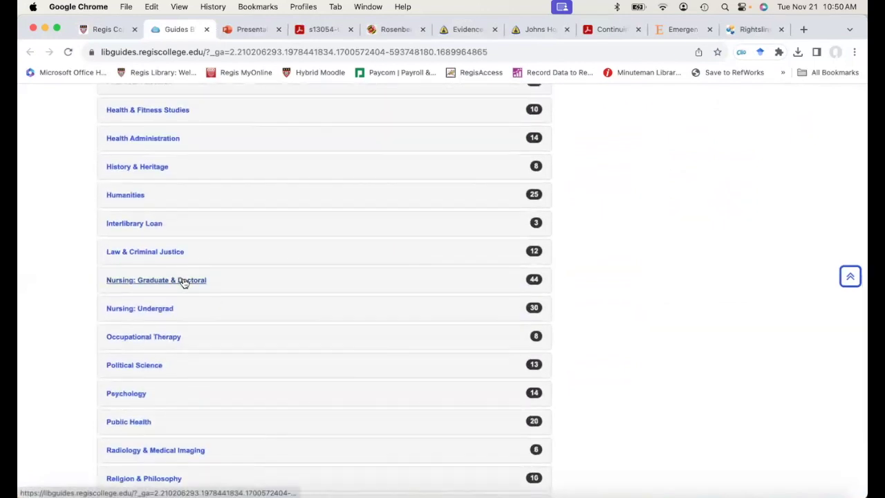
# Step: Expand Nursing: Graduate & Doctoral and open its Copyright and Permissions guide
pyautogui.click(183, 281)
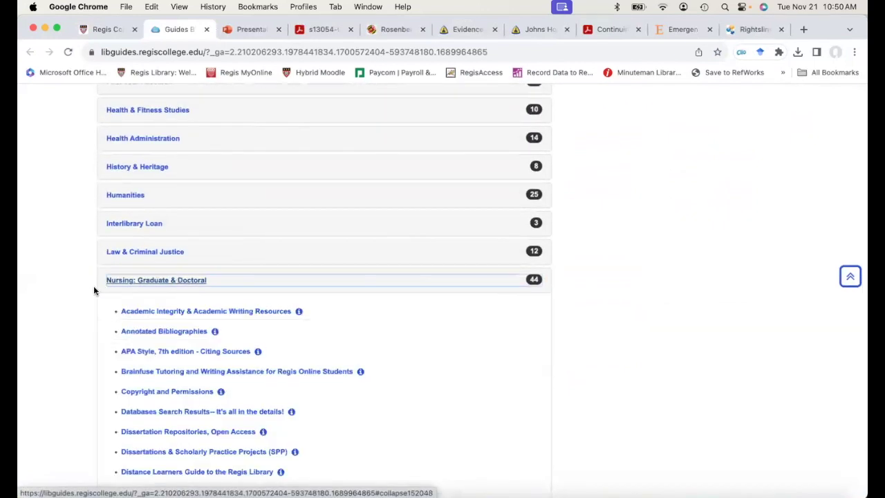
pyautogui.scroll(-2, 96, 335)
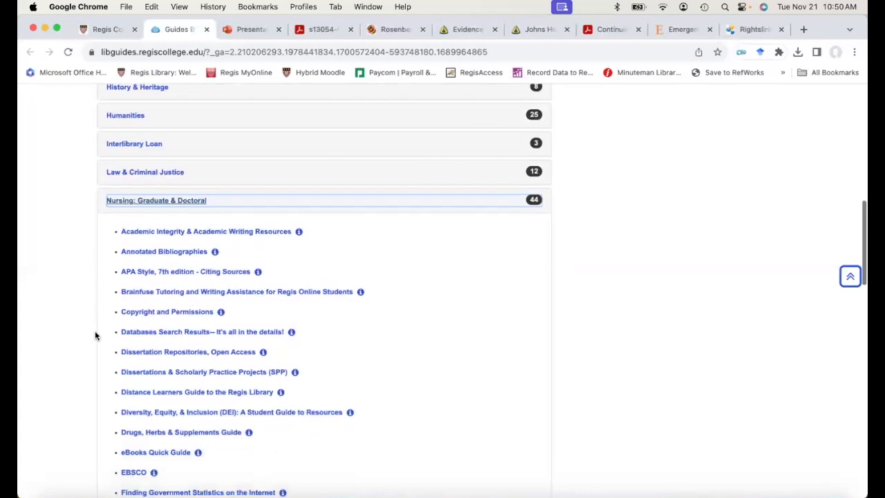
pyautogui.click(172, 316)
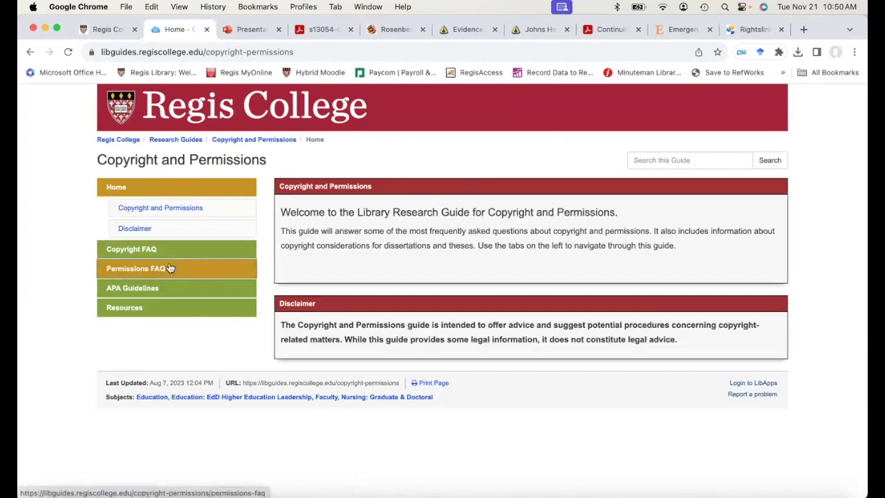
# Step: Open the APA Guidelines page and scroll to the attribution template for journals, books and websites
pyautogui.click(136, 288)
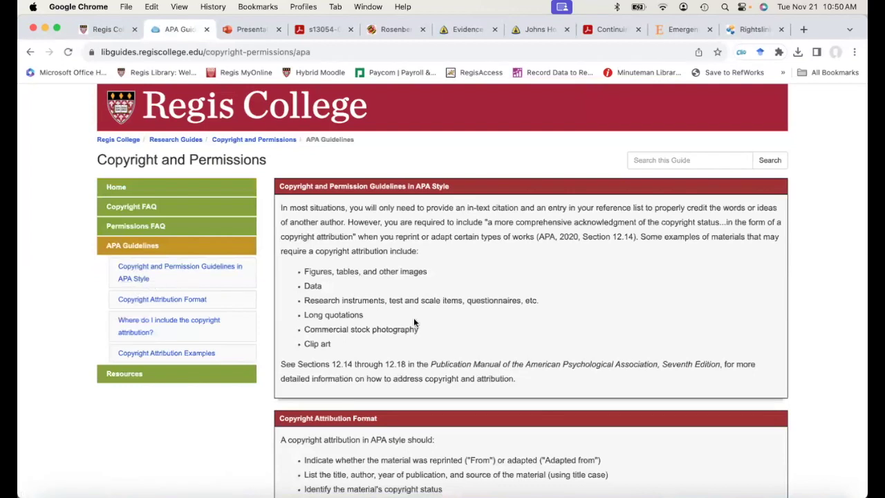
pyautogui.scroll(-5, 415, 322)
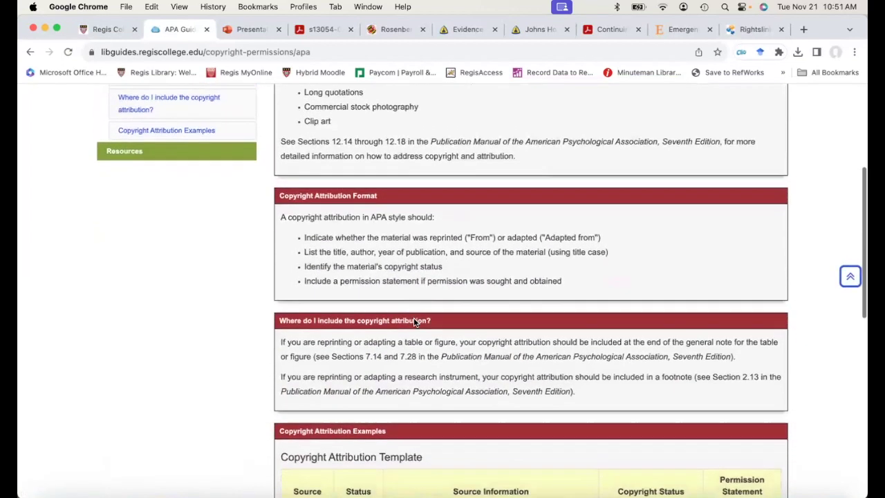
pyautogui.scroll(-2, 413, 317)
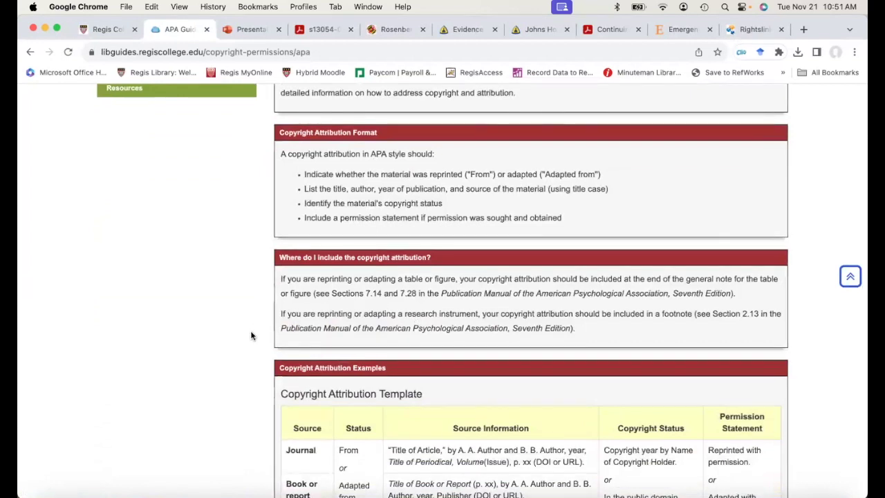
pyautogui.scroll(-4, 255, 330)
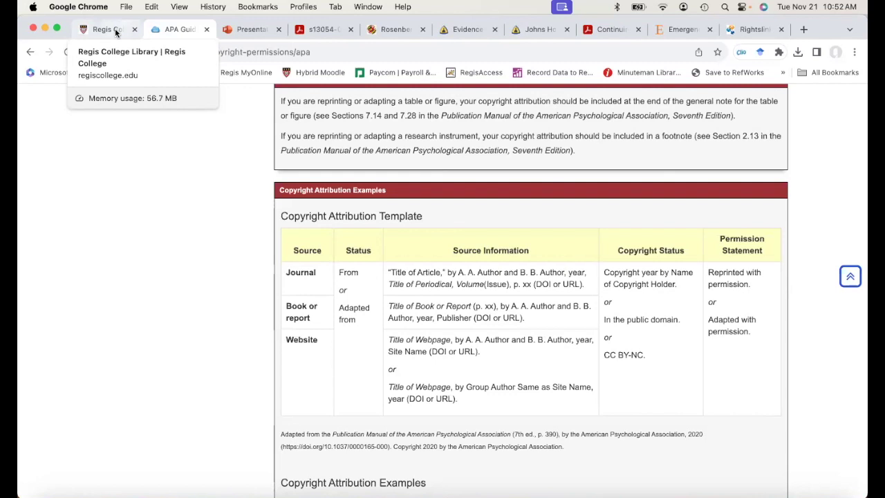
# Step: Return to the Regis College page and scroll Contact Us to Set up a Research Consultation
pyautogui.click(115, 32)
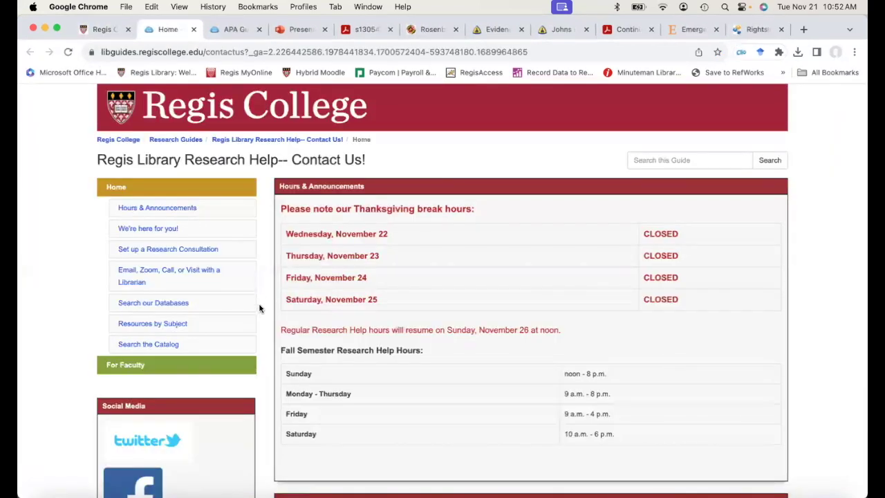
pyautogui.scroll(-5, 260, 312)
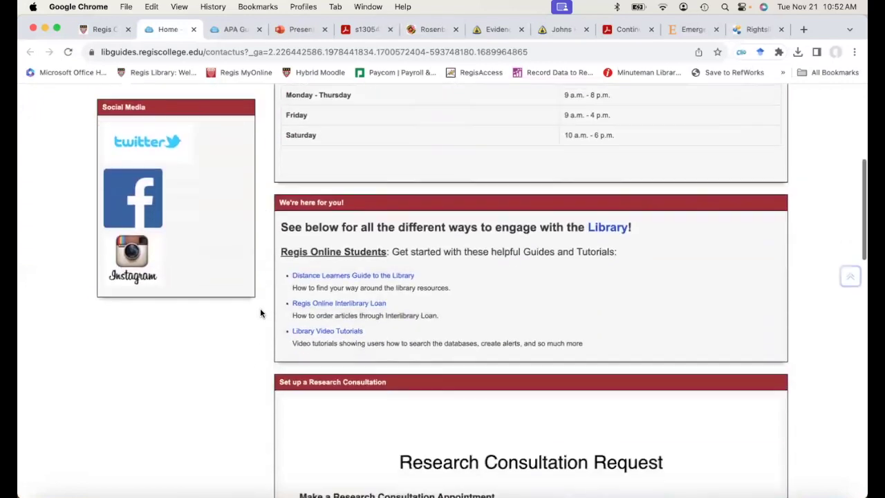
pyautogui.scroll(-4, 261, 314)
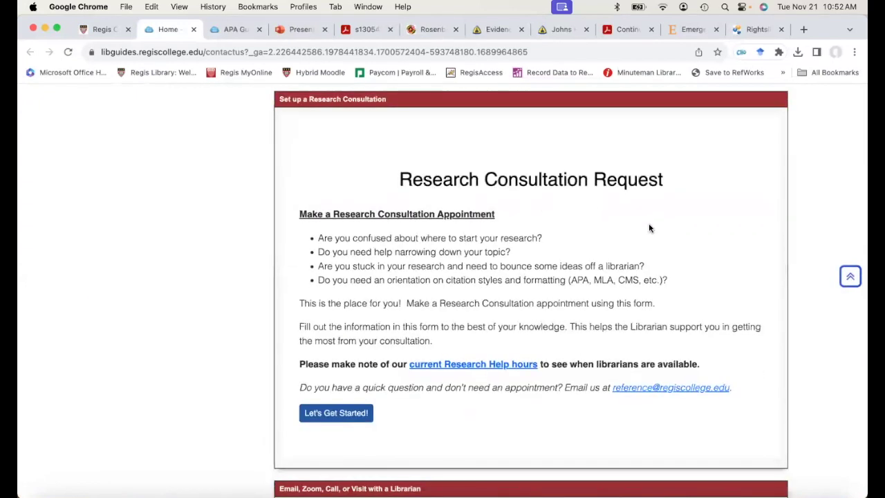
pyautogui.scroll(-1, 216, 345)
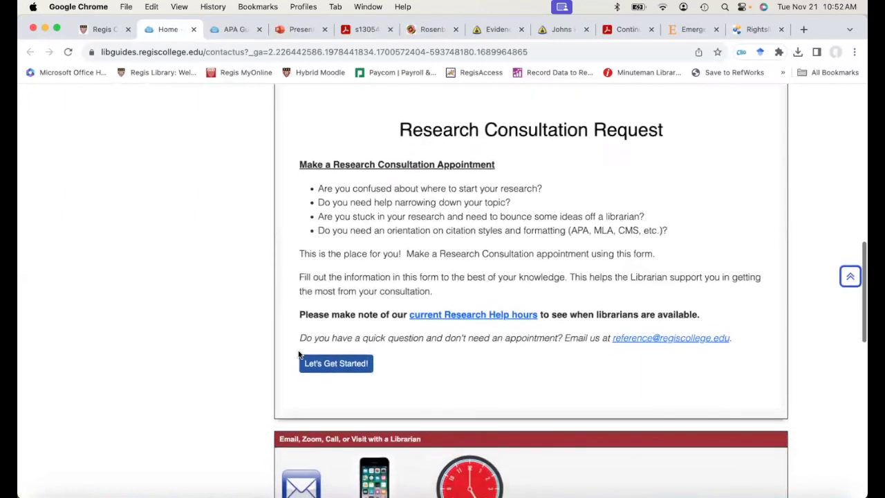
# Step: Launch the form via Let's Get Started! and scroll through its fields to the Submit button
pyautogui.click(333, 371)
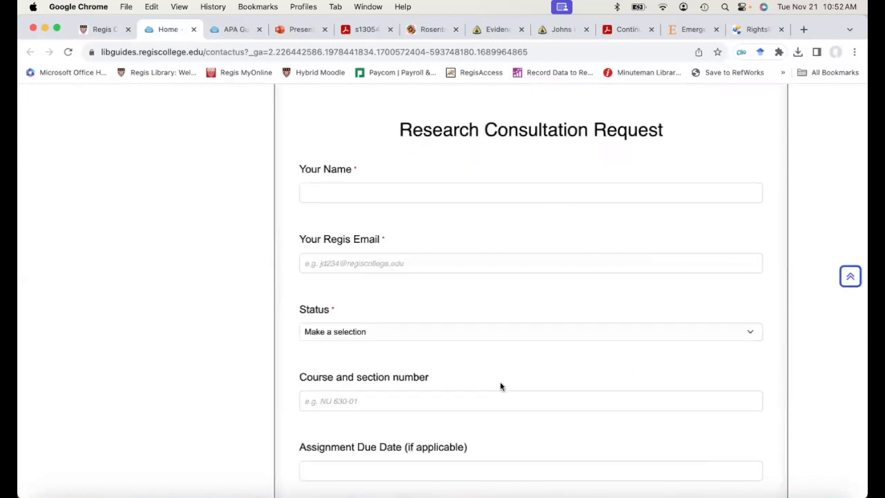
pyautogui.scroll(-5, 501, 387)
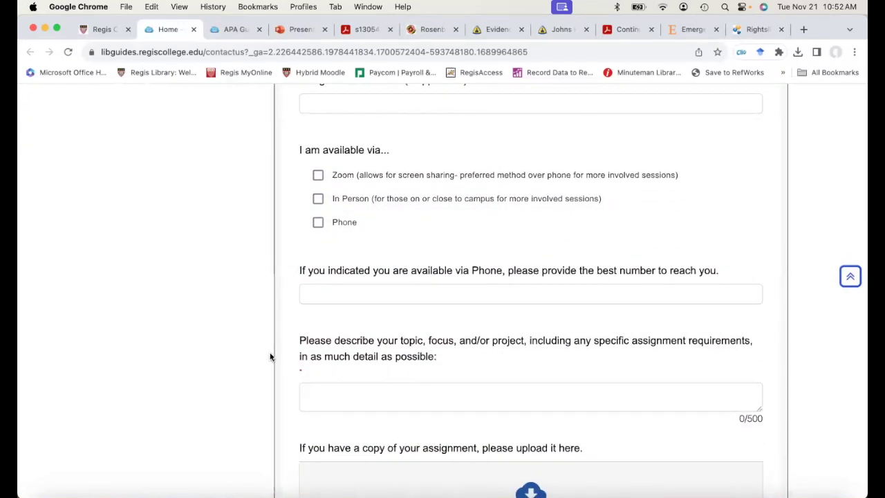
pyautogui.scroll(-5, 270, 357)
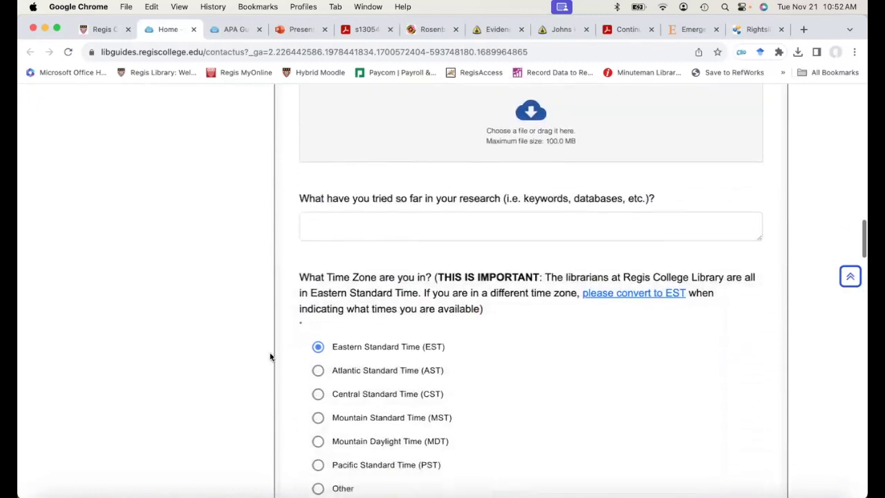
pyautogui.scroll(-5, 270, 356)
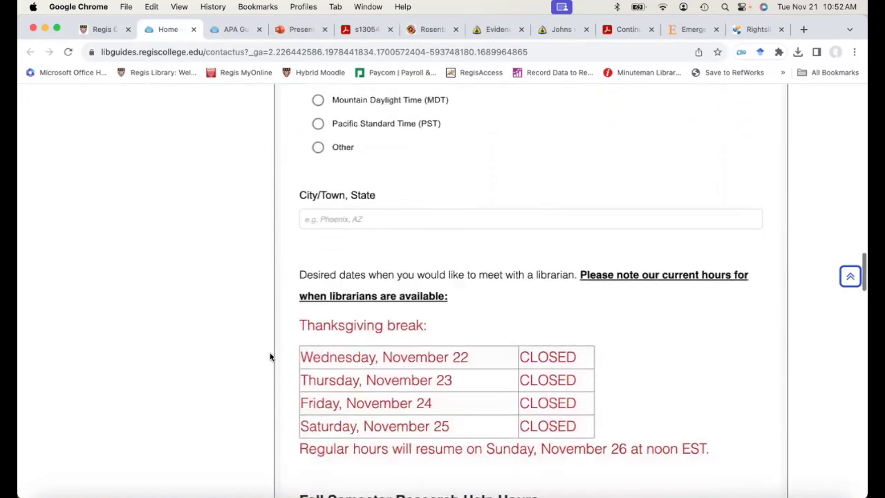
pyautogui.scroll(-8, 271, 356)
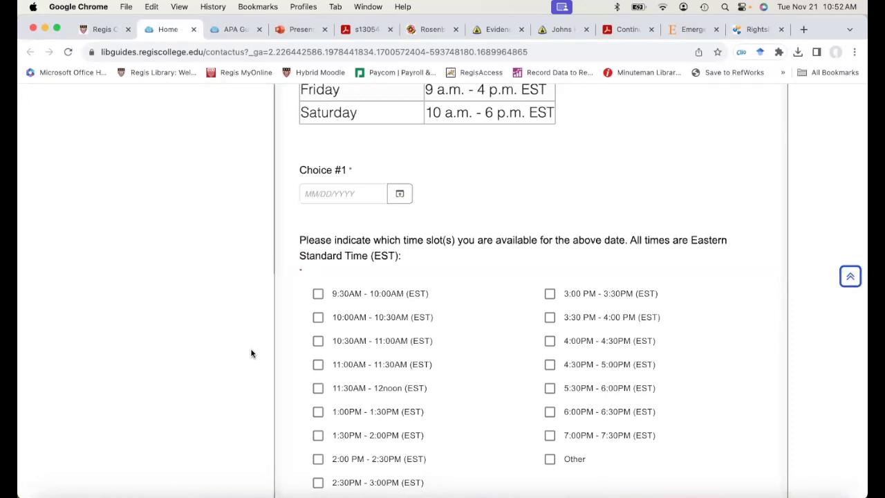
pyautogui.scroll(-15, 251, 353)
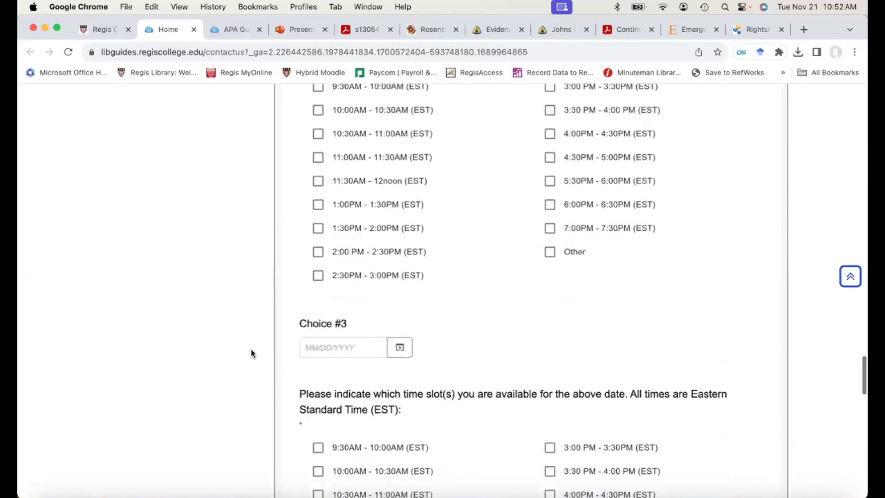
pyautogui.scroll(-1, 251, 353)
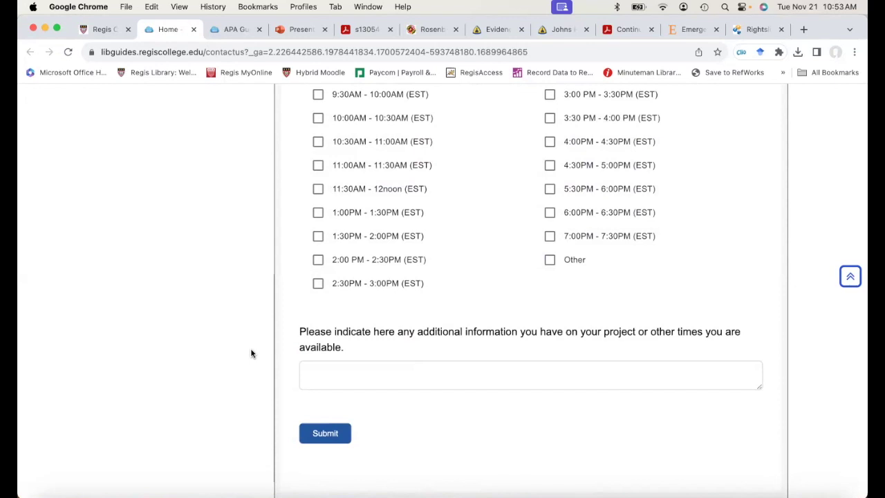
pyautogui.scroll(-5, 251, 353)
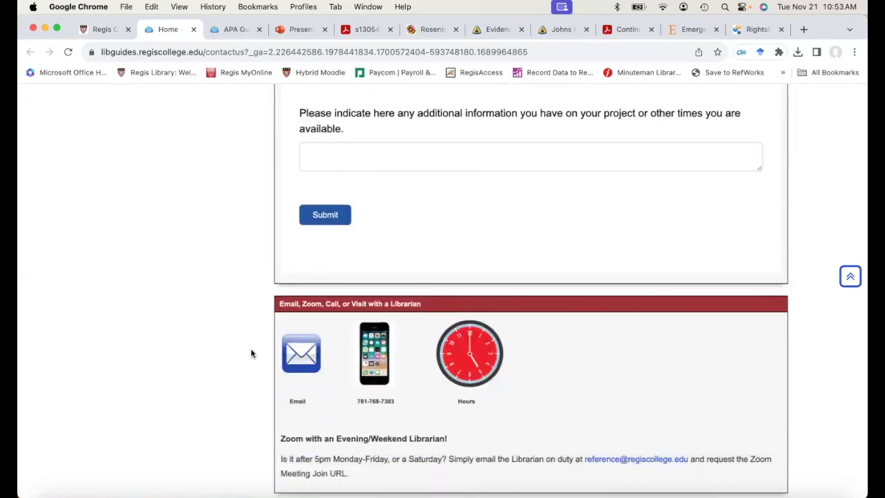
pyautogui.scroll(-1, 251, 353)
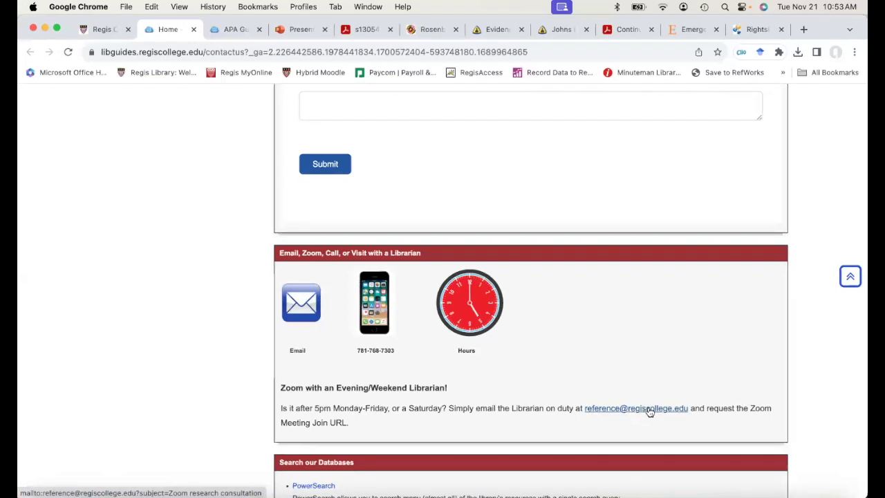
pyautogui.scroll(4, 600, 332)
pyautogui.scroll(8, 599, 327)
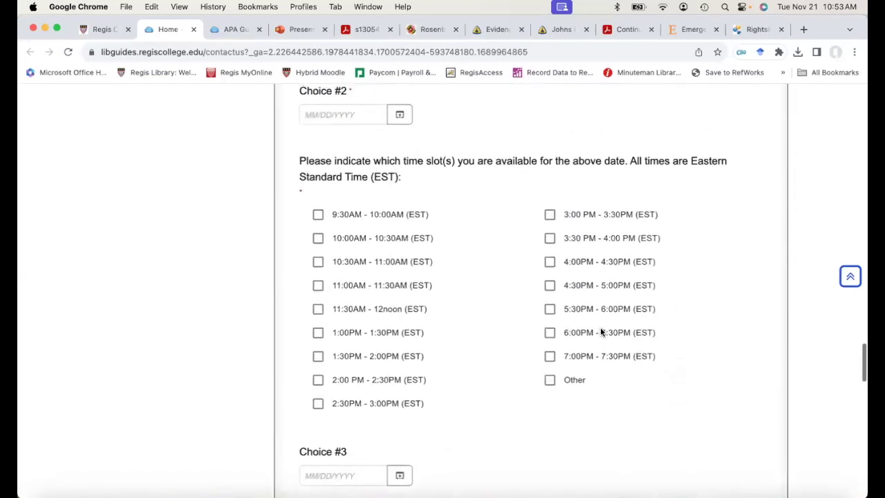
# Step: Go back to Presentation4, showing slide 7, 'When in doubt....'
pyautogui.click(299, 30)
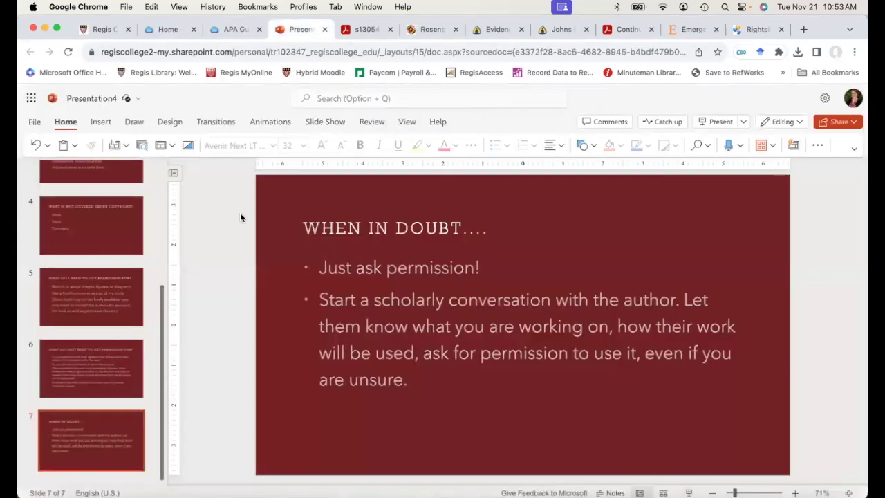